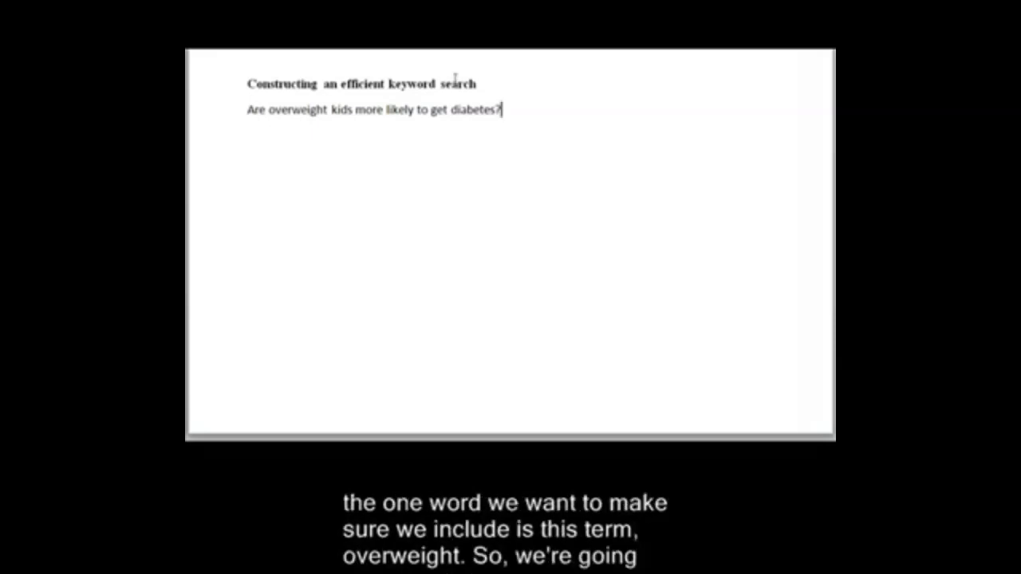
List the keywords Overweight, Kids and diabetes under a Keywords heading below the question, and add OR children after Kids.
left_click_drag(269, 109, 323, 110)
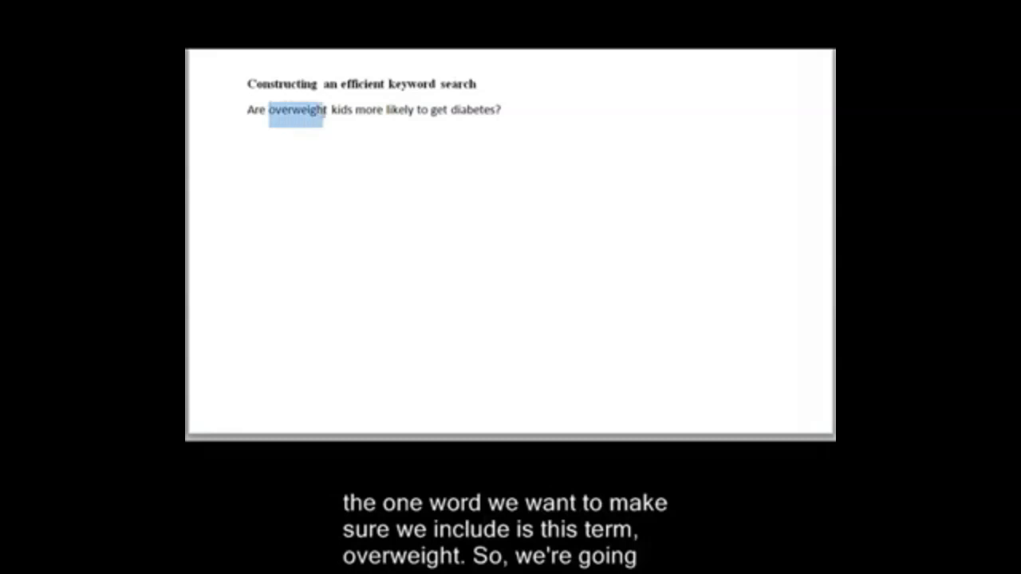
left_click(330, 110)
left_click(504, 110)
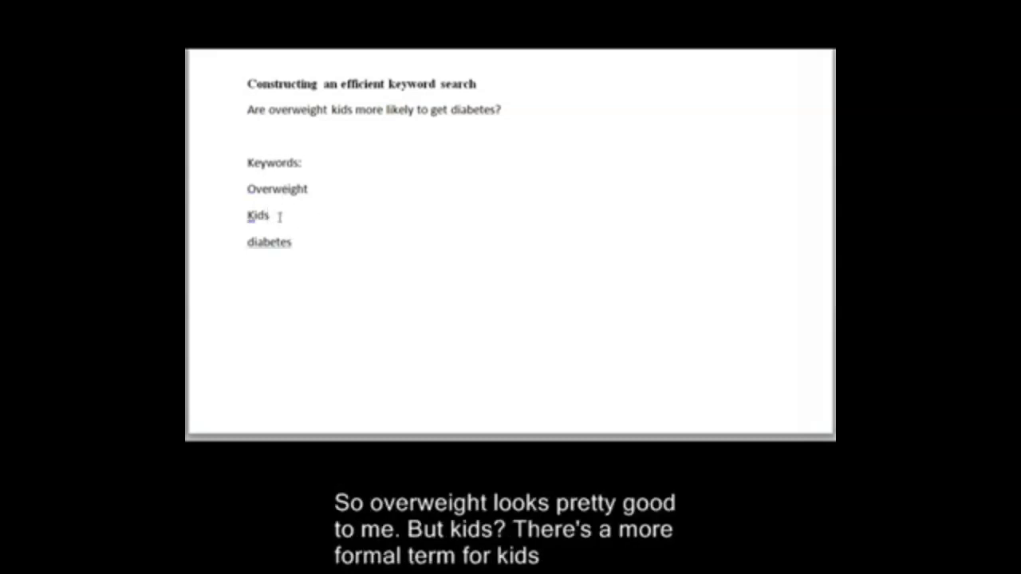
left_click(279, 216)
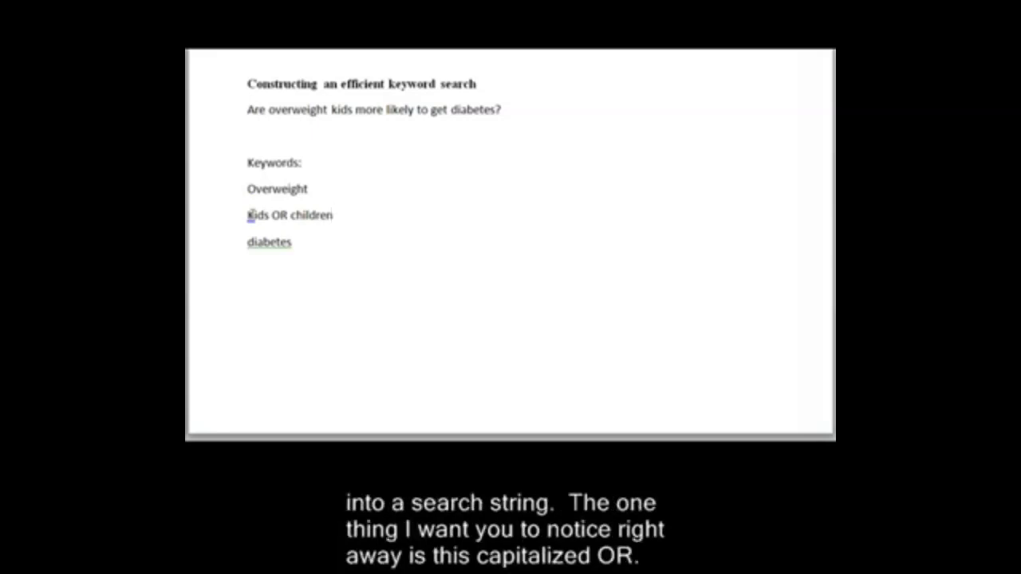
left_click(288, 215)
double_click(288, 216)
left_click(298, 223)
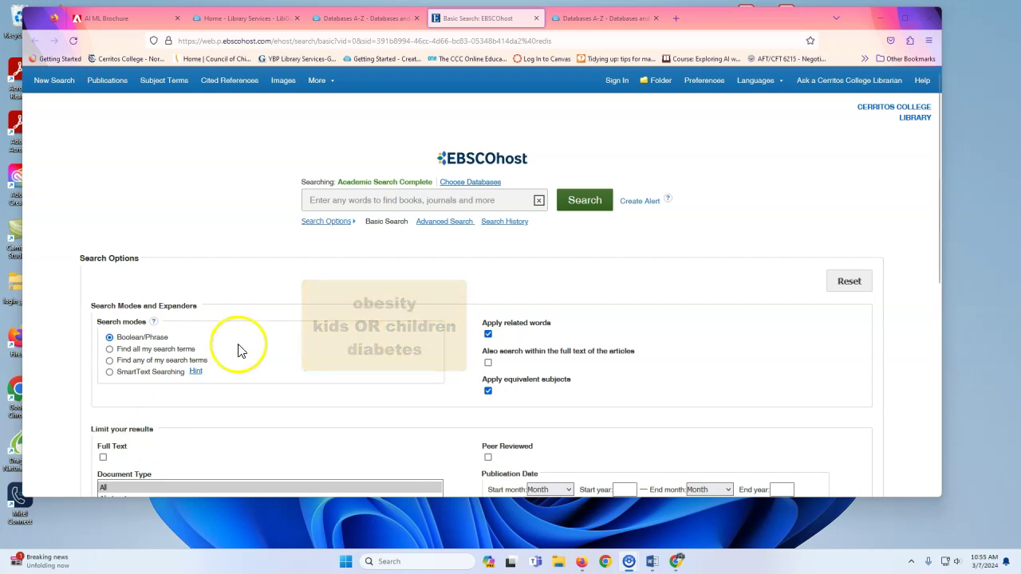
In the EBSCOhost basic search, enter the search string obesity AND (kids OR children) AND diabetes.
left_click(309, 200)
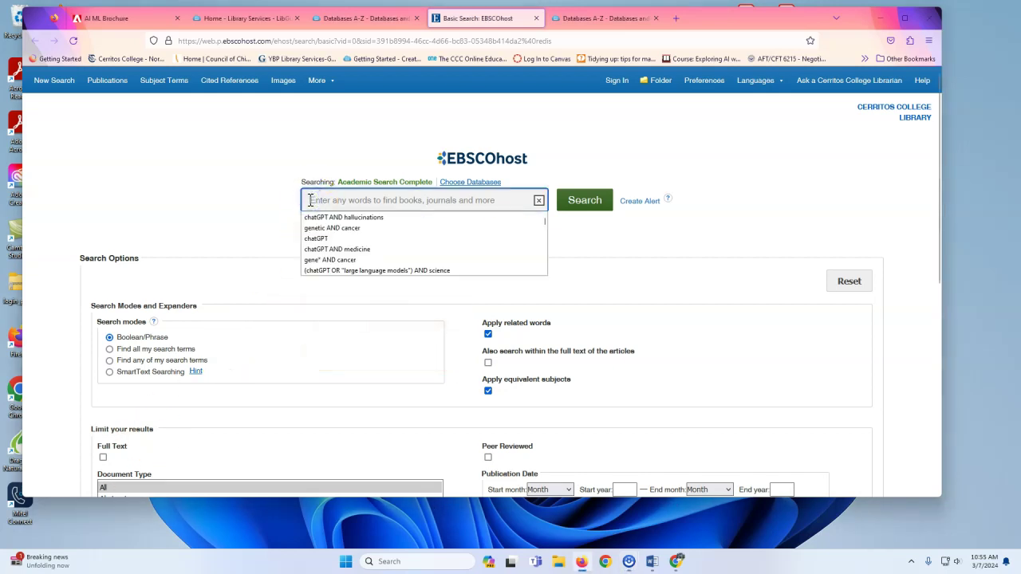
type("ob")
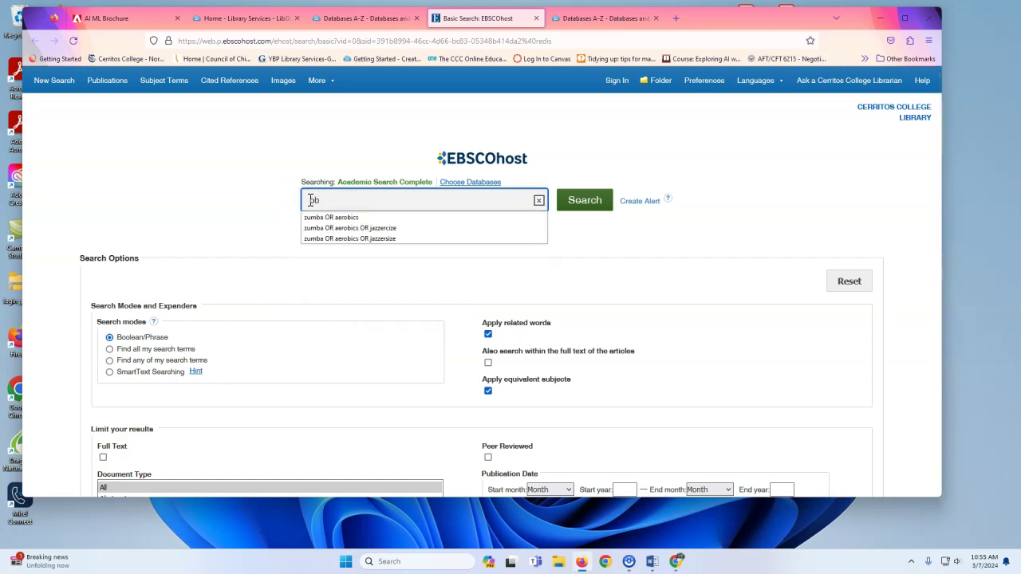
type("se")
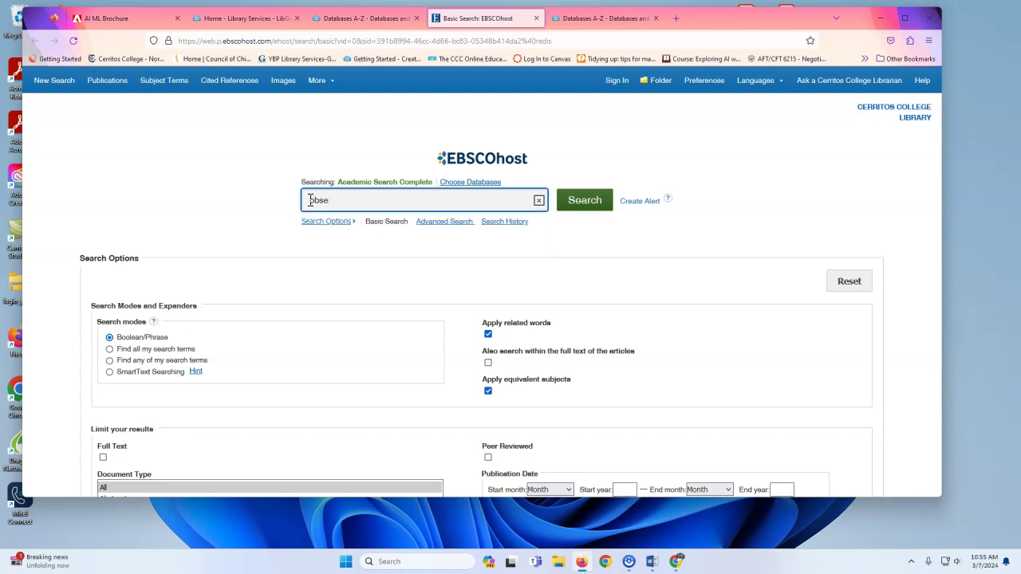
key("BackSpace")
key("BackSpace")
type("esity AND (kids OR children) AND")
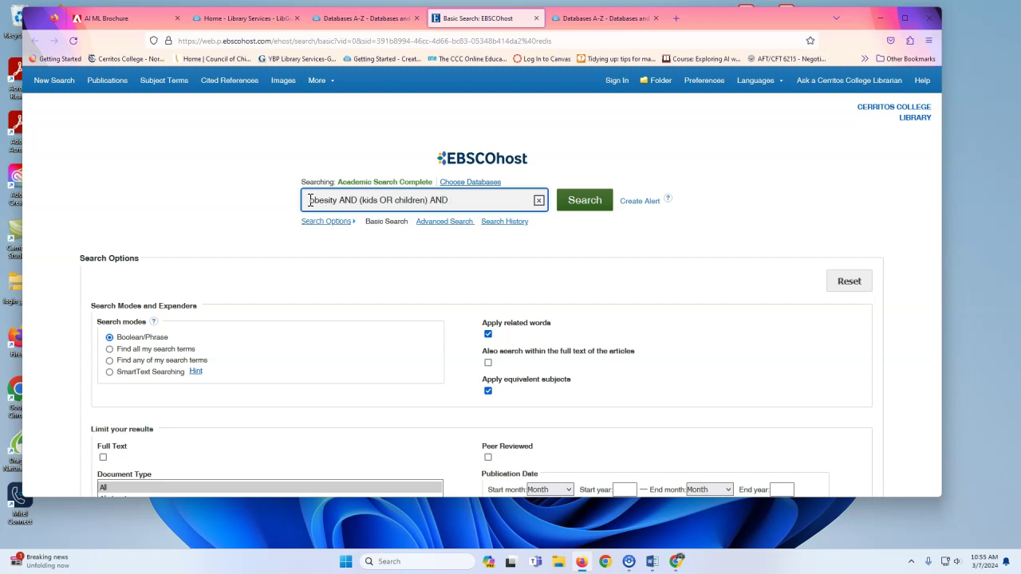
type(" diabetes")
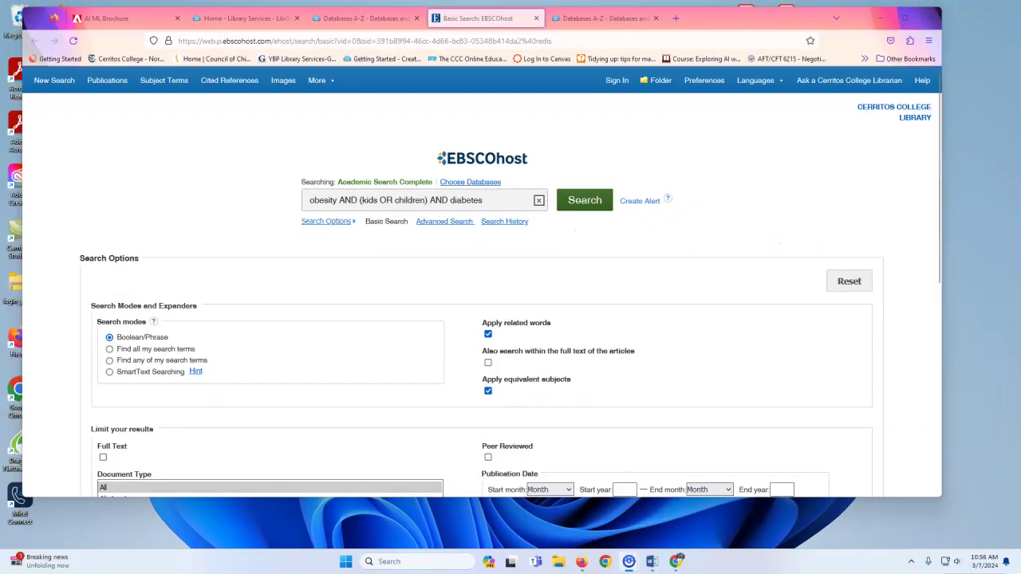
Switch to Advanced Search and remove the first AND and both parentheses from the search string.
left_click(440, 224)
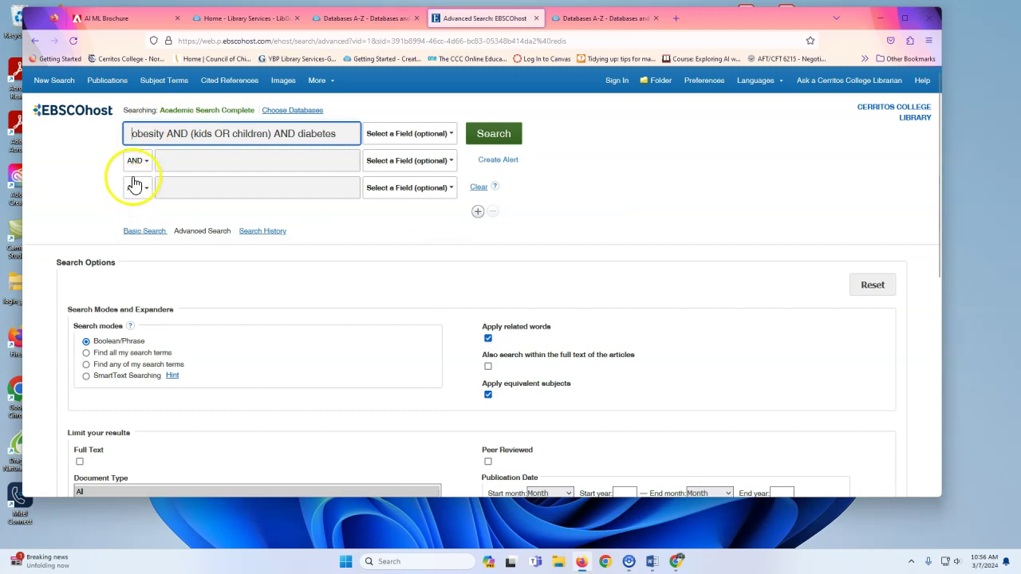
double_click(177, 134)
key("BackSpace")
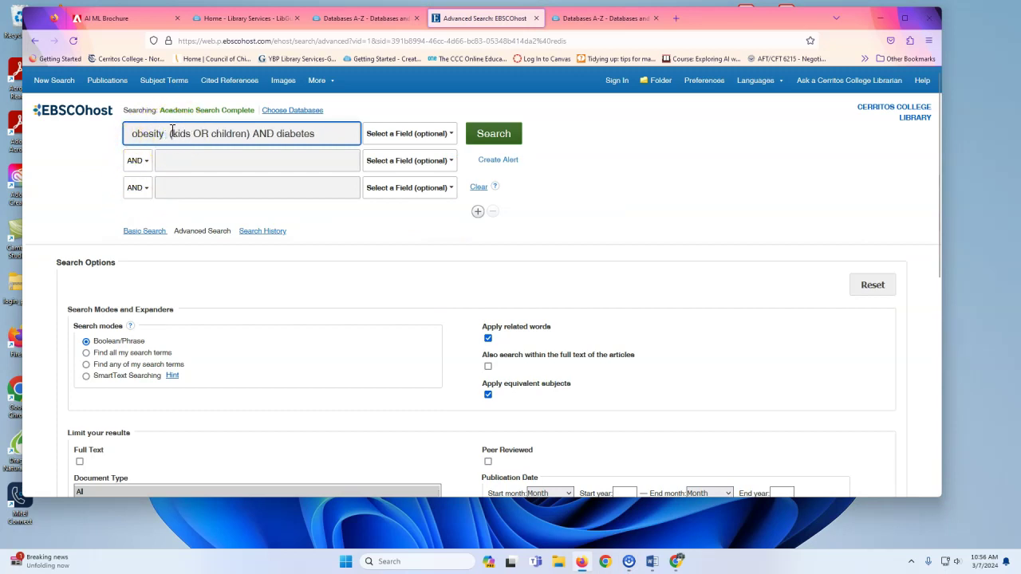
key("BackSpace")
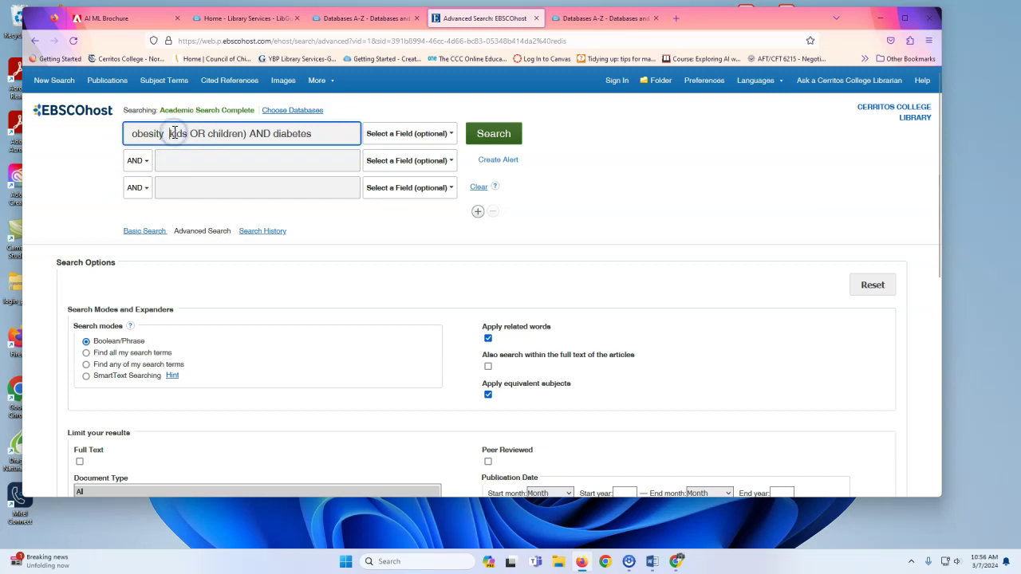
left_click(245, 133)
key("BackSpace")
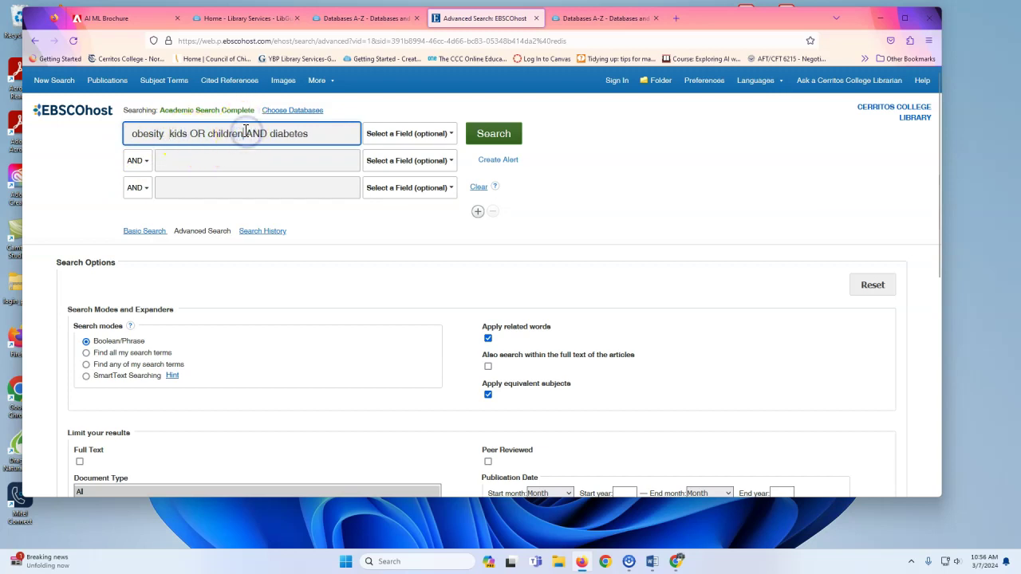
Move the phrase kids OR children from the first search row to the second row.
left_click_drag(243, 133, 170, 132)
key("ctrl+c")
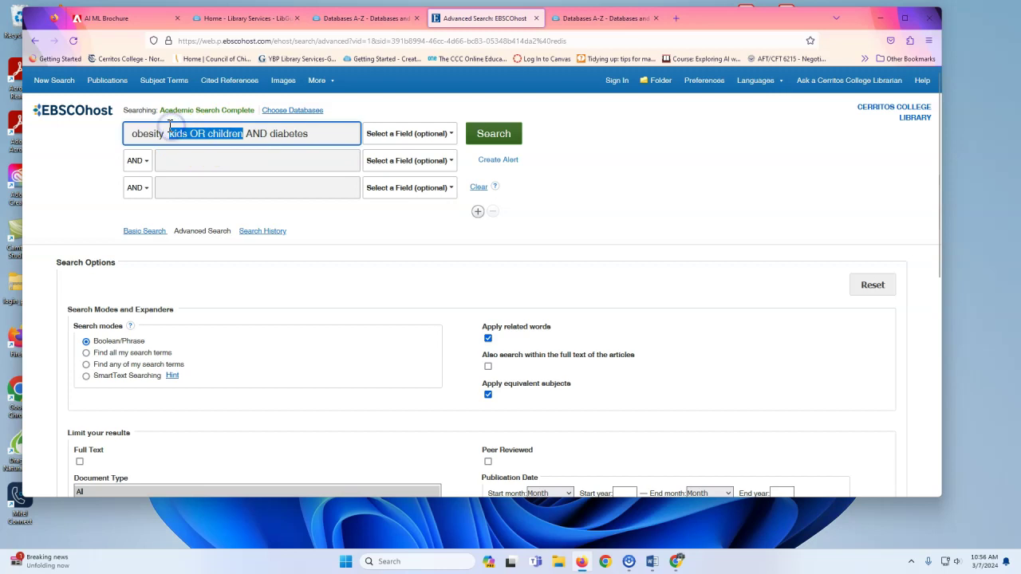
key("BackSpace")
left_click(165, 159)
key("ctrl+v")
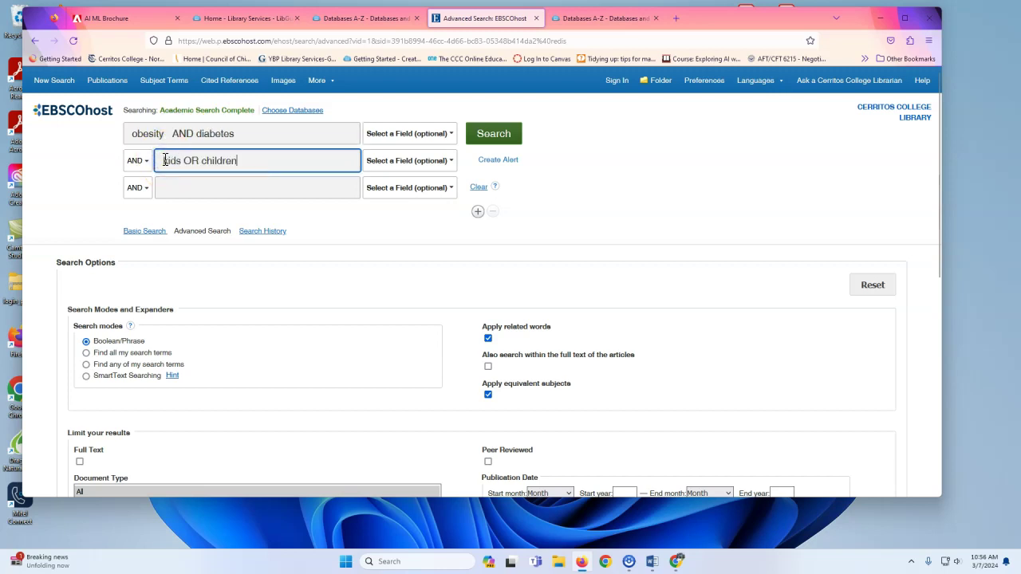
Move the term diabetes from the first search row to the third row.
left_click(198, 130)
left_click_drag(197, 130, 235, 137)
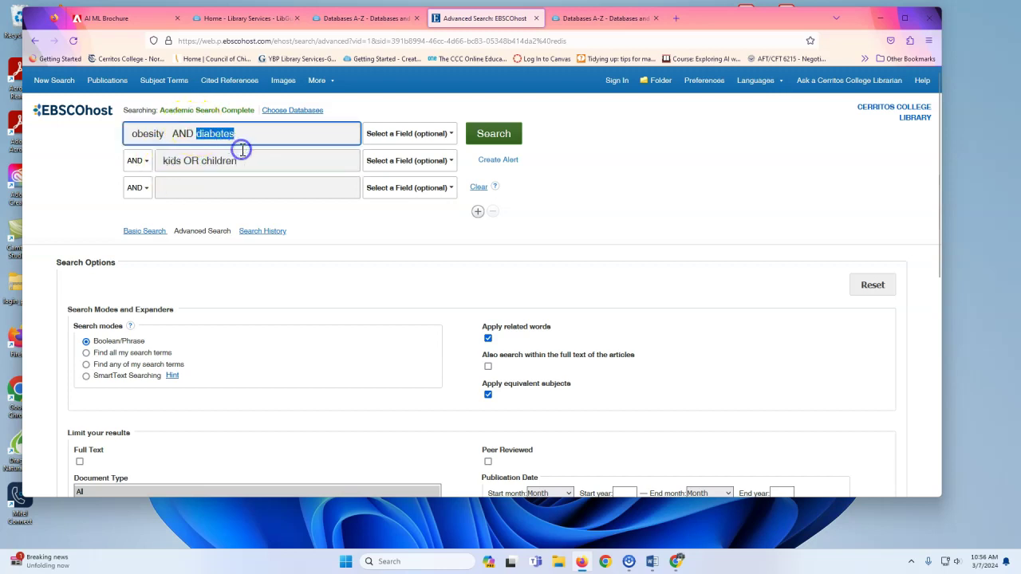
key("ctrl+x")
left_click(205, 192)
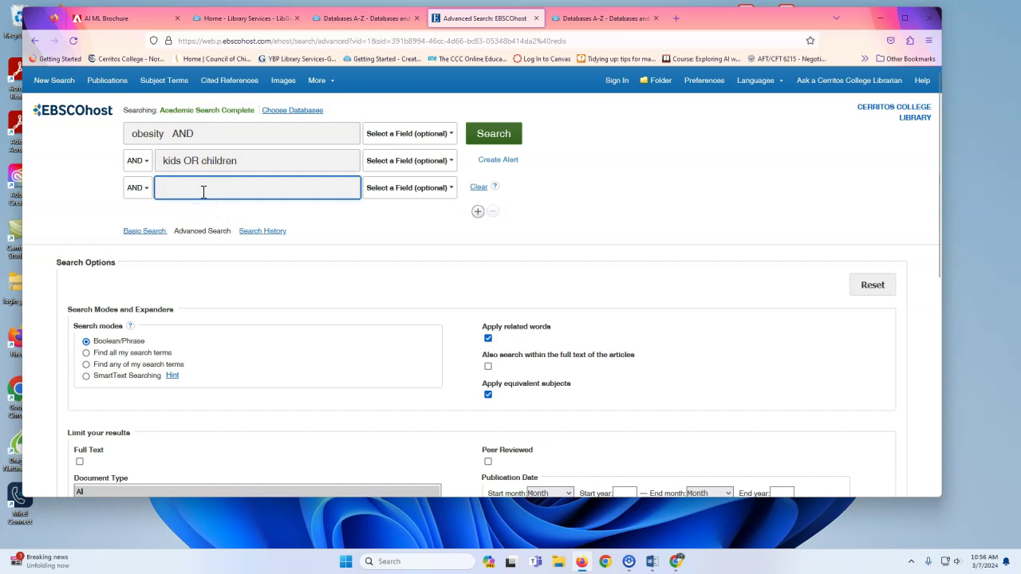
key("ctrl+v")
Delete the leftover AND from the first search row, leaving only obesity.
left_click(198, 135)
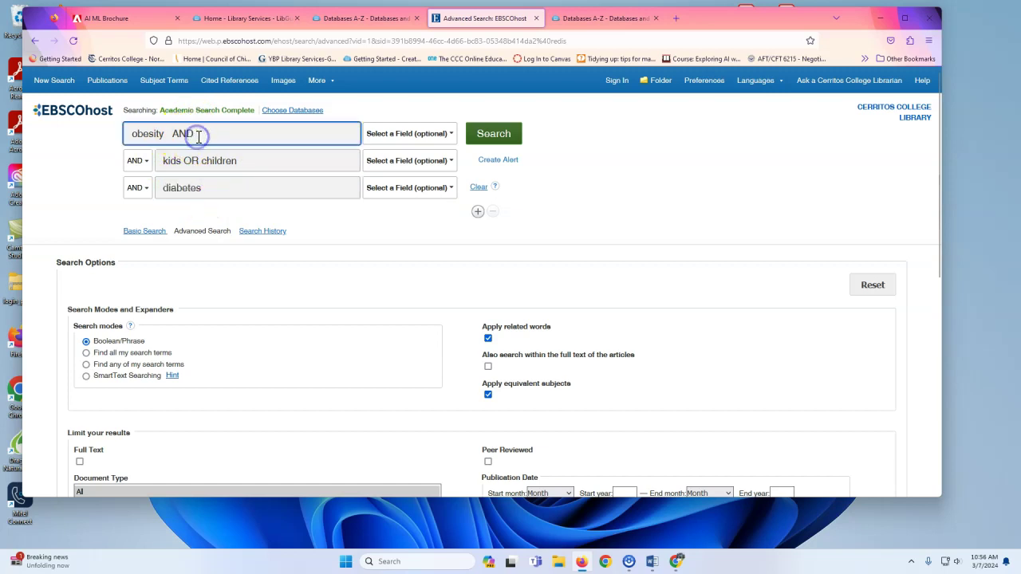
key("BackSpace")
key("BackSpace")
key("BackSpace")
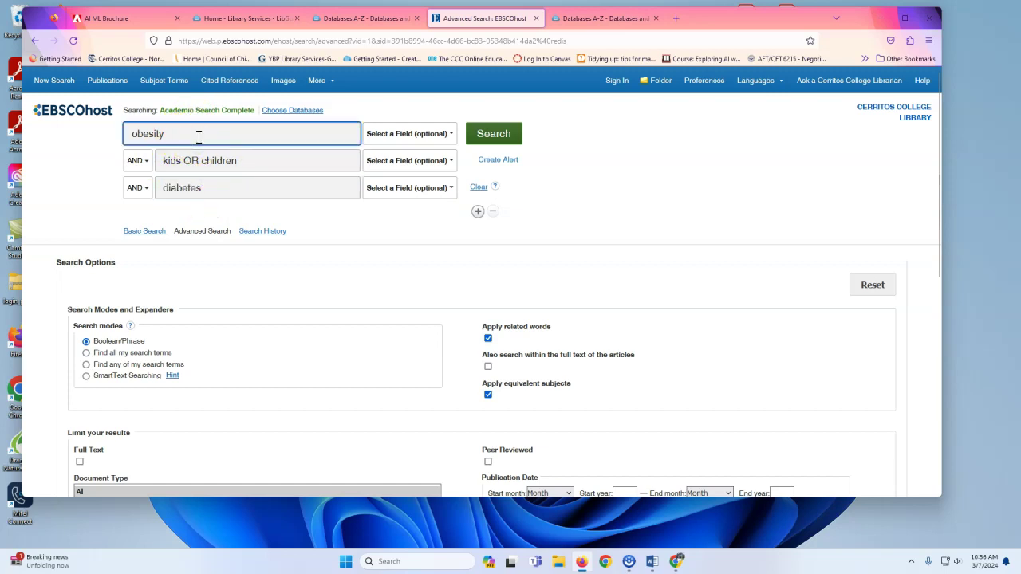